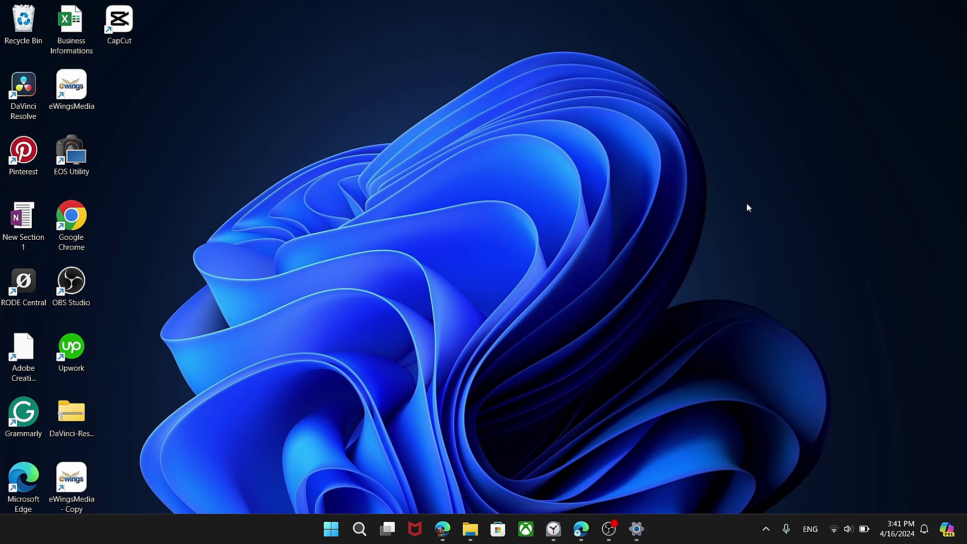
Launch Microsoft Edge and load help.openai.com.
click(582, 529)
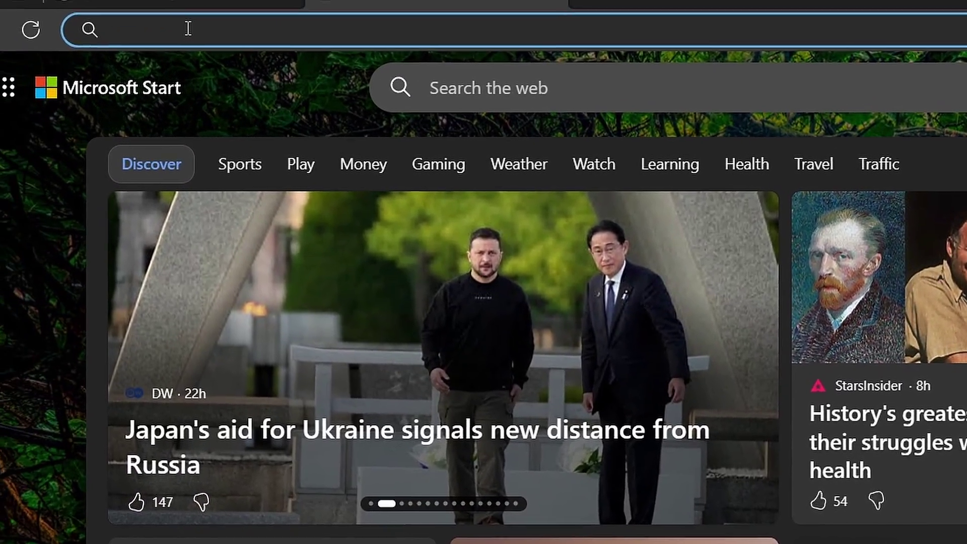
text(help.opena)
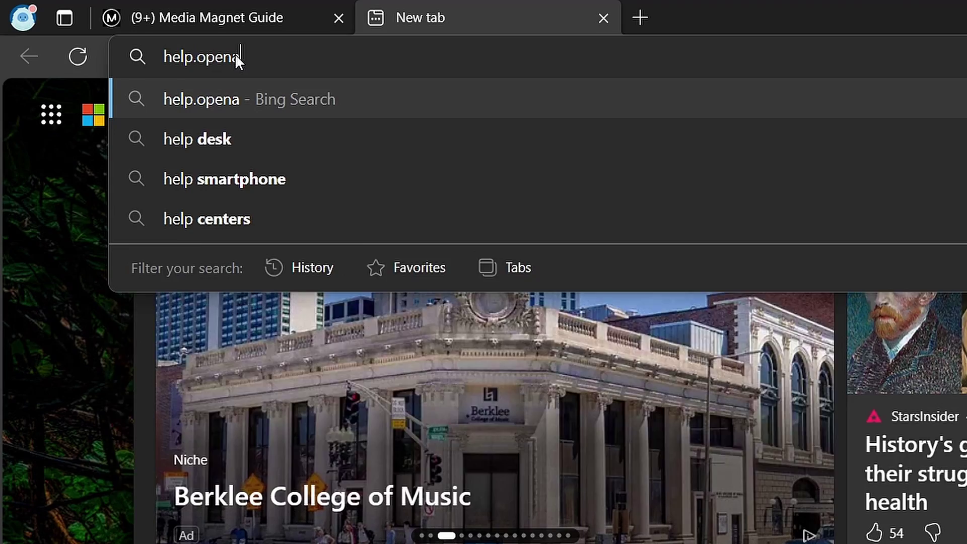
text(i.com)
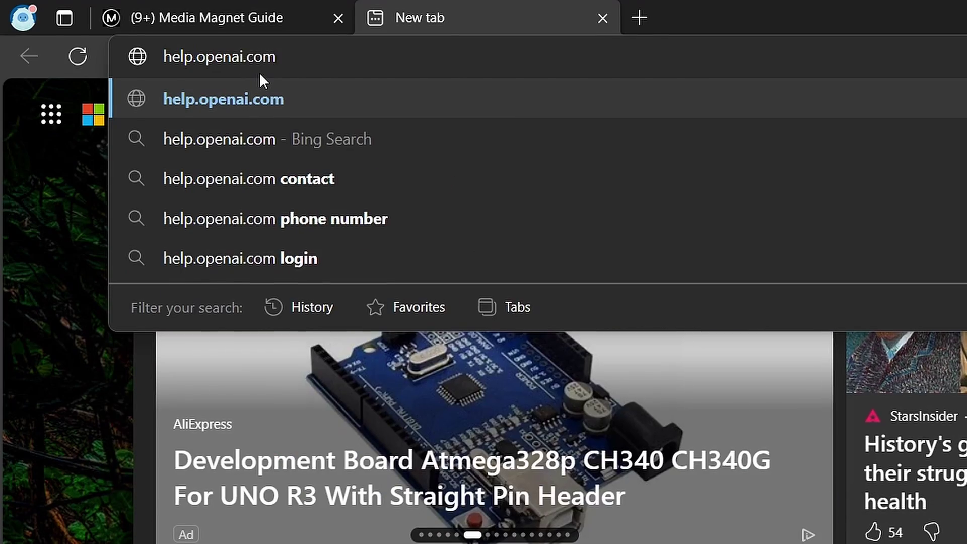
key(Return)
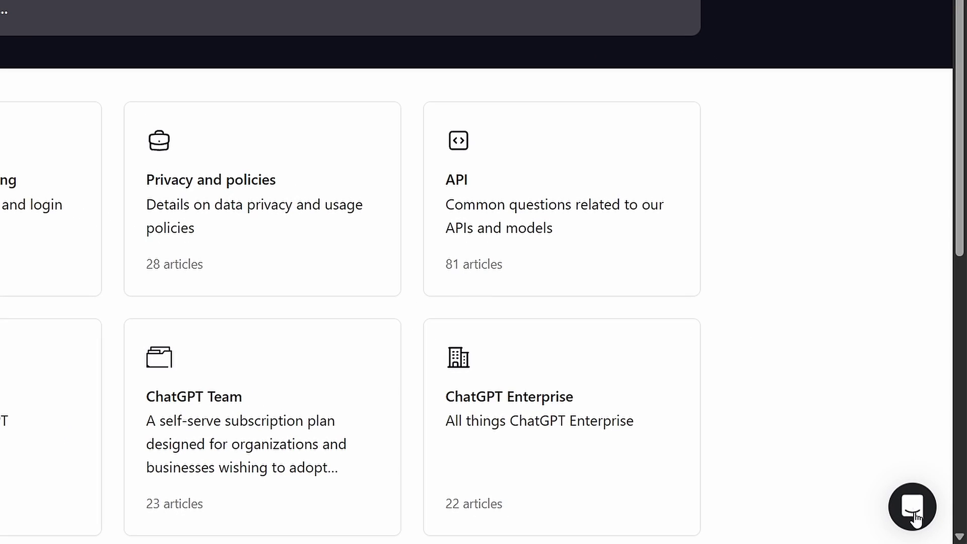
Open the Help Center chat, start a new question, and choose Accounts and Data.
click(914, 515)
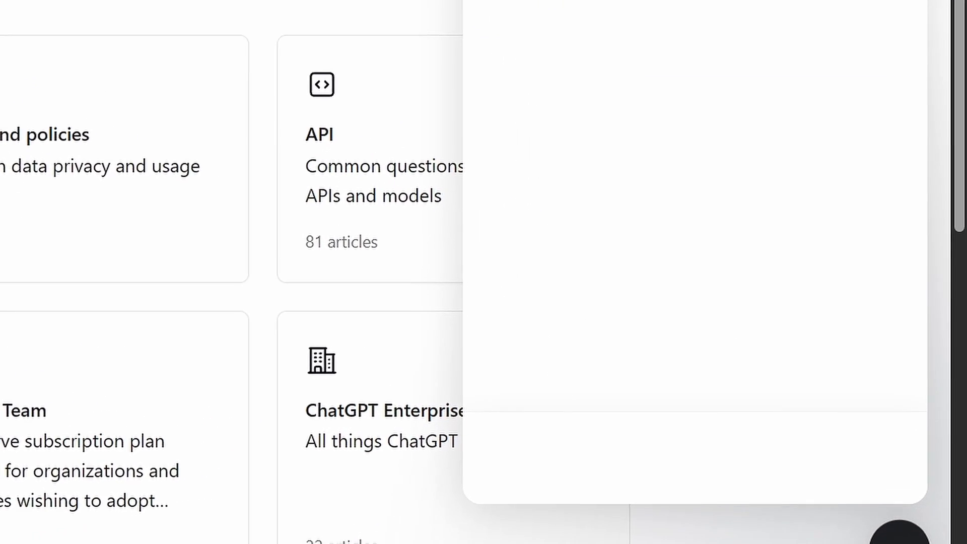
click(716, 488)
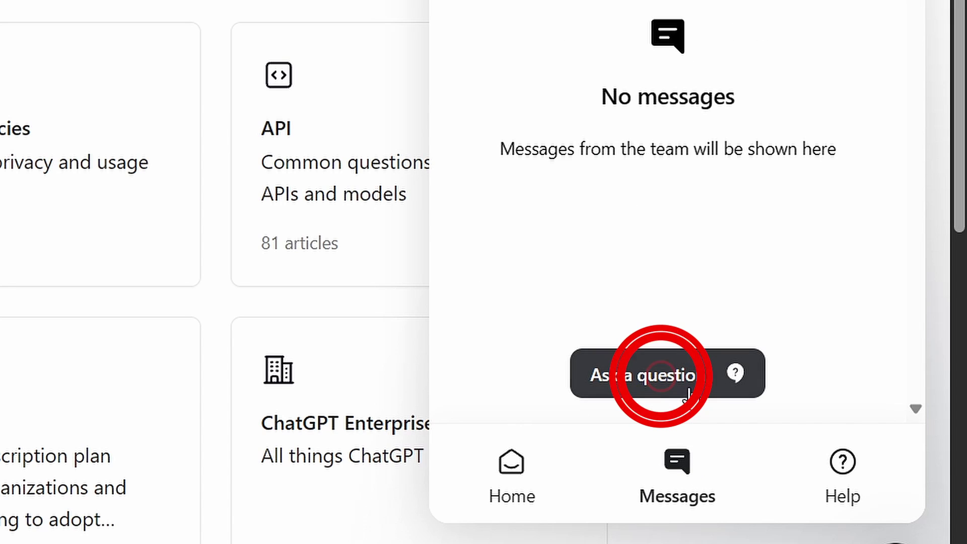
click(680, 378)
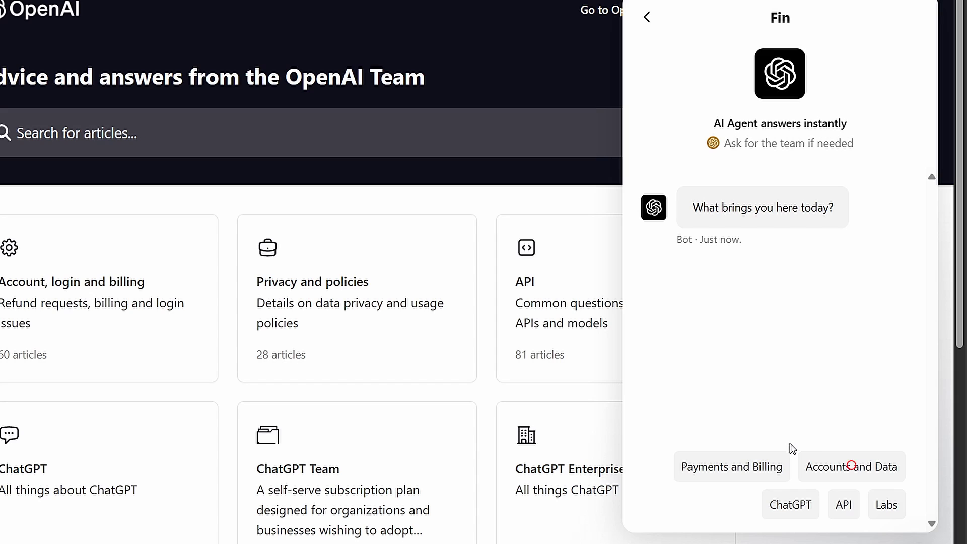
click(851, 466)
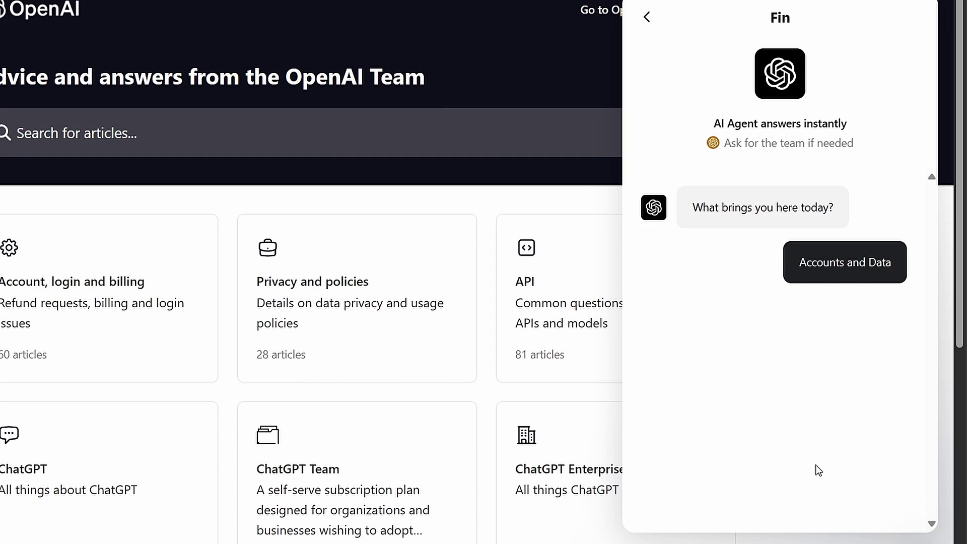
click(702, 468)
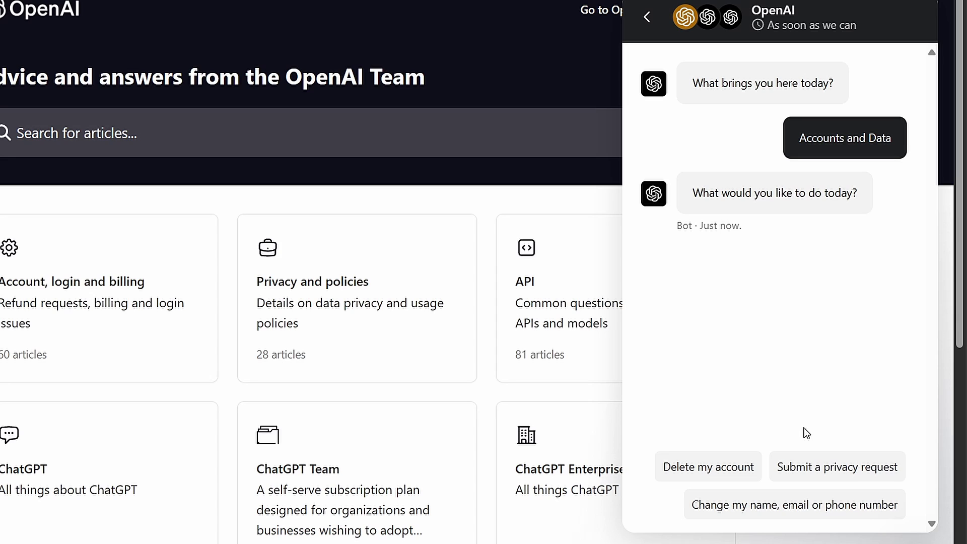
Confirm permanent account deletion in the chat and confirm access to the account email.
click(725, 466)
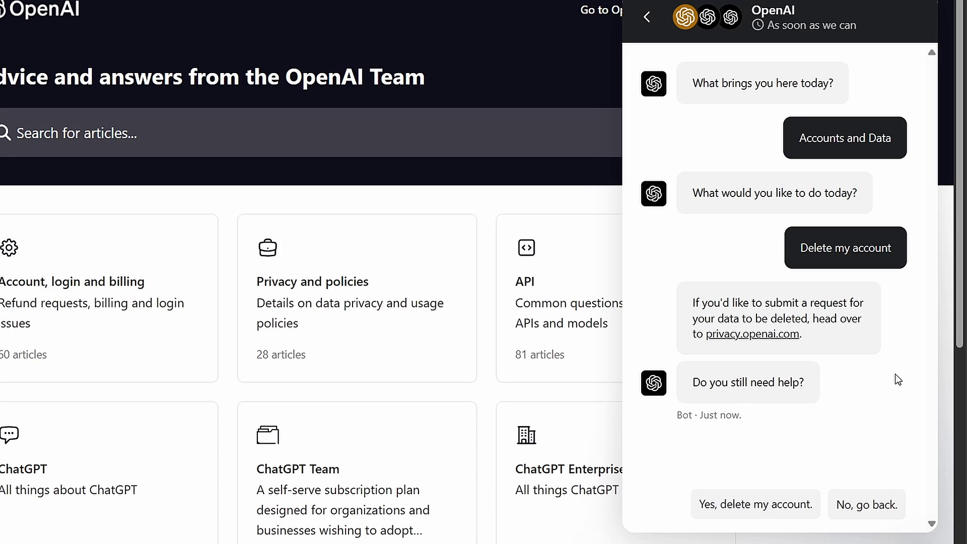
click(743, 505)
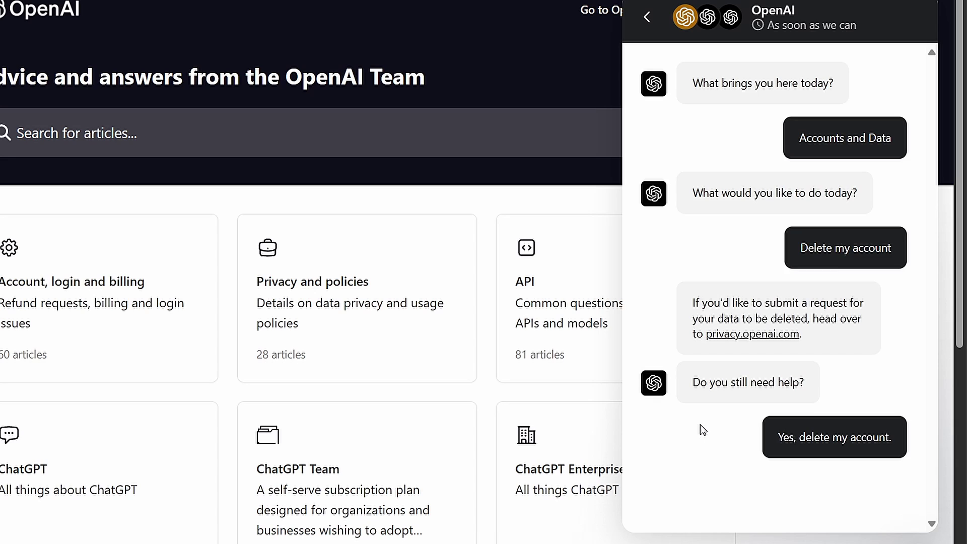
click(761, 505)
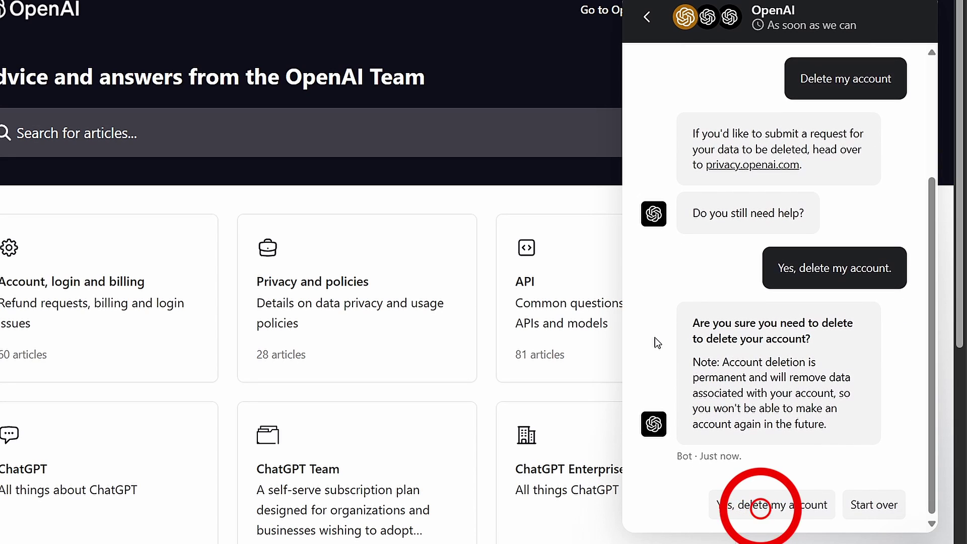
click(788, 508)
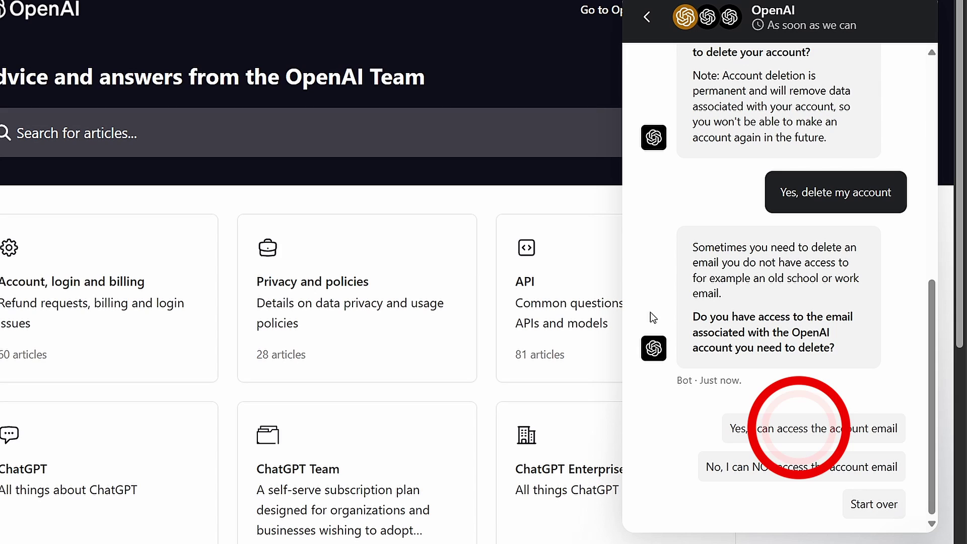
click(736, 430)
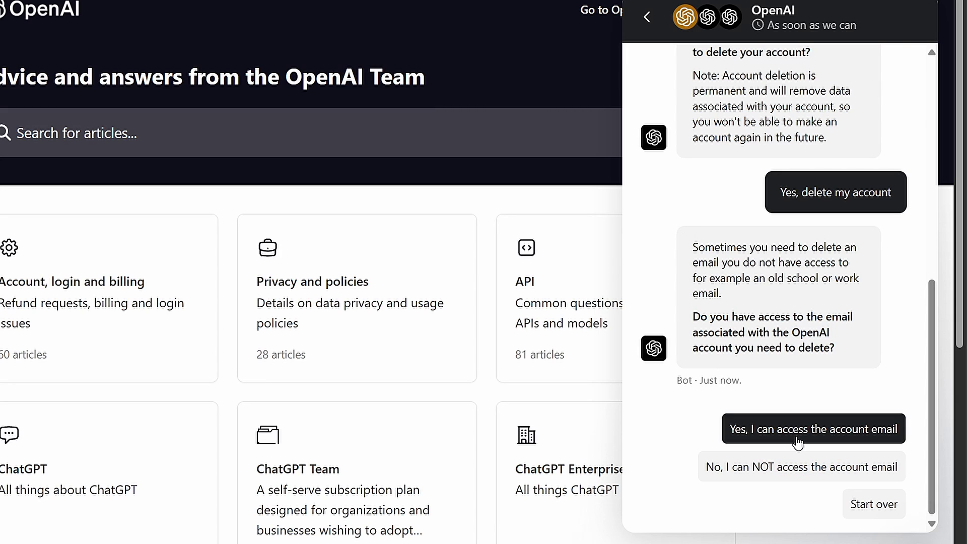
scroll(656, 374, down, 2)
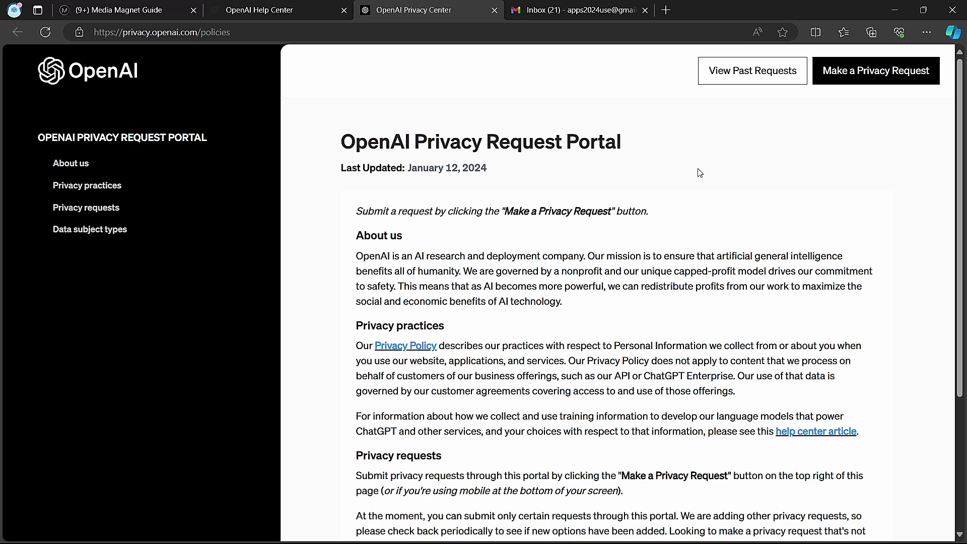
Begin a privacy request on privacy.openai.com as someone with an OpenAI account.
click(876, 70)
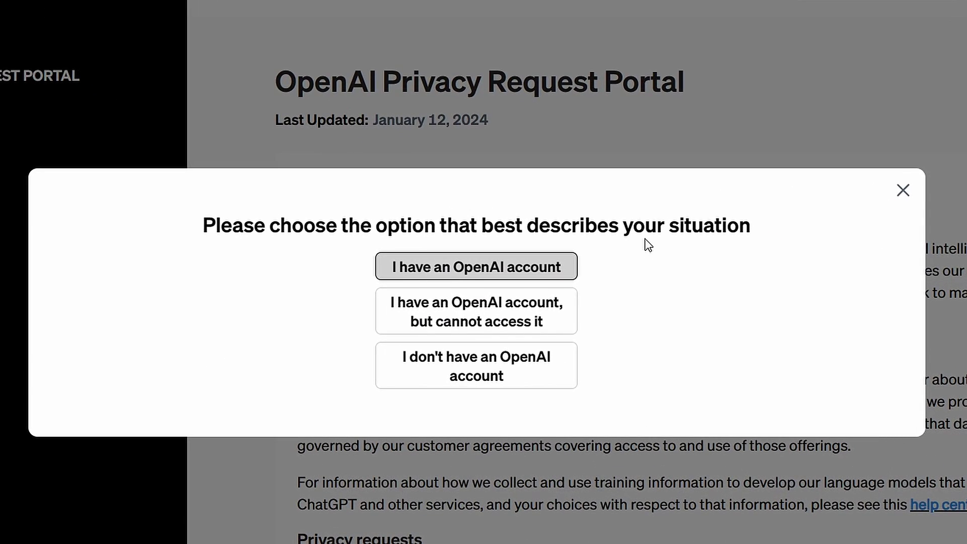
click(470, 267)
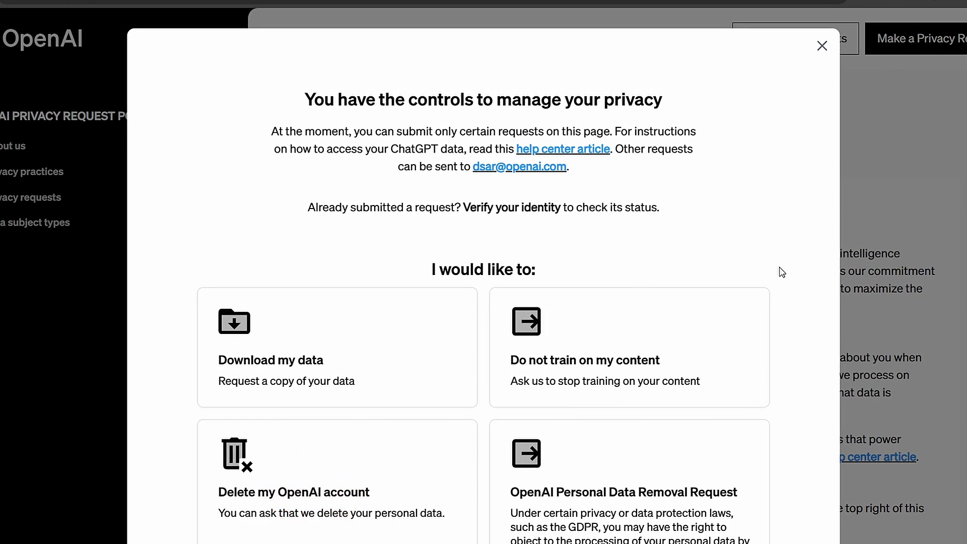
scroll(782, 272, down, 1)
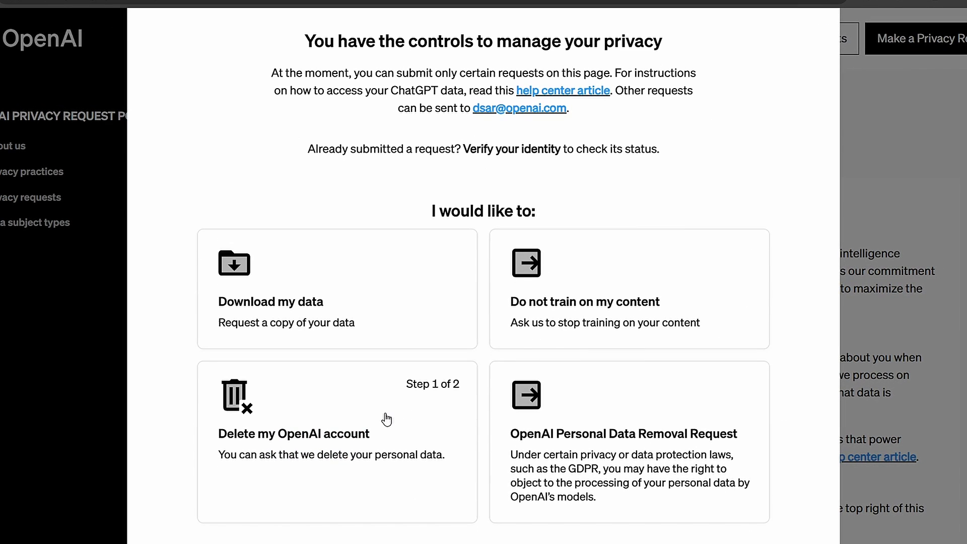
Choose the Delete my OpenAI account request and send the verification email.
click(377, 414)
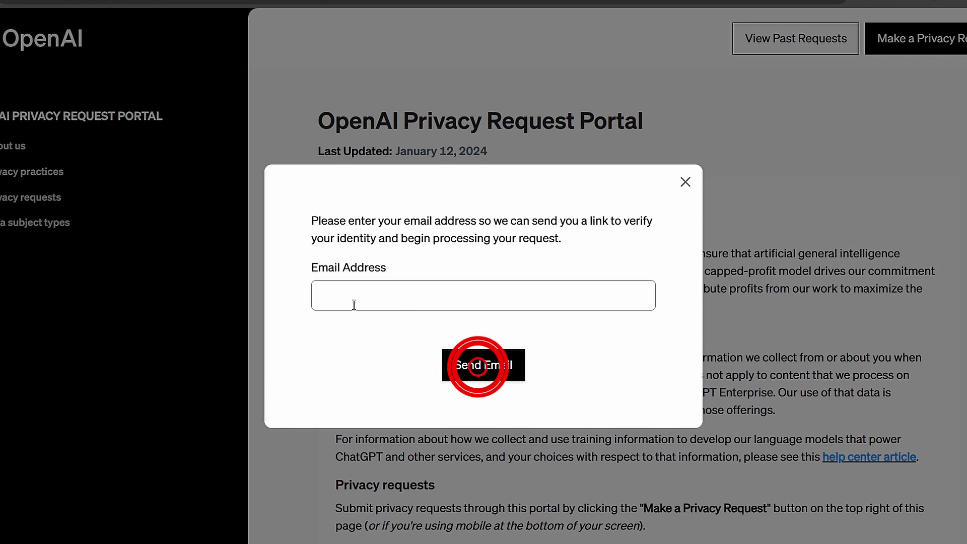
click(483, 365)
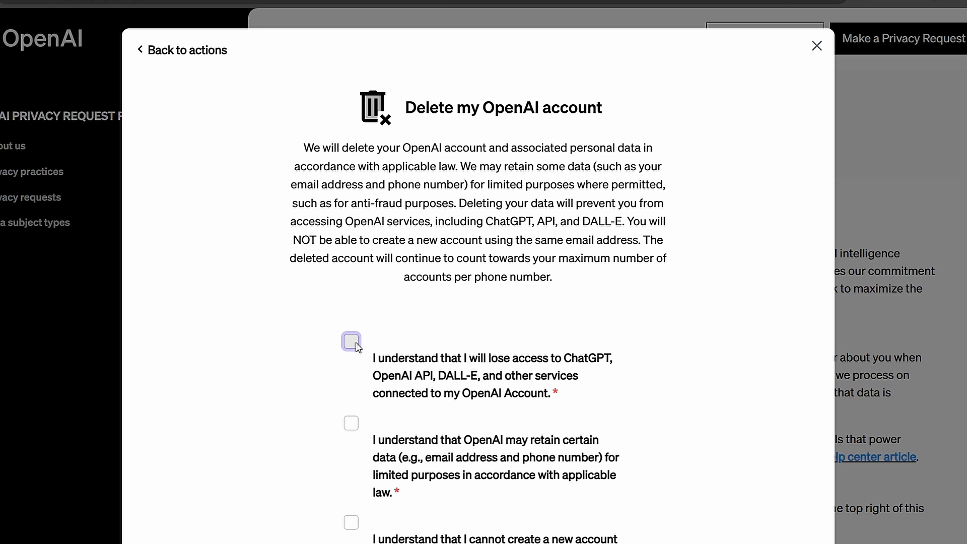
Tick the three acknowledgements: lost access, possible data retention, and no email reuse.
click(353, 341)
scroll(357, 346, down, 2)
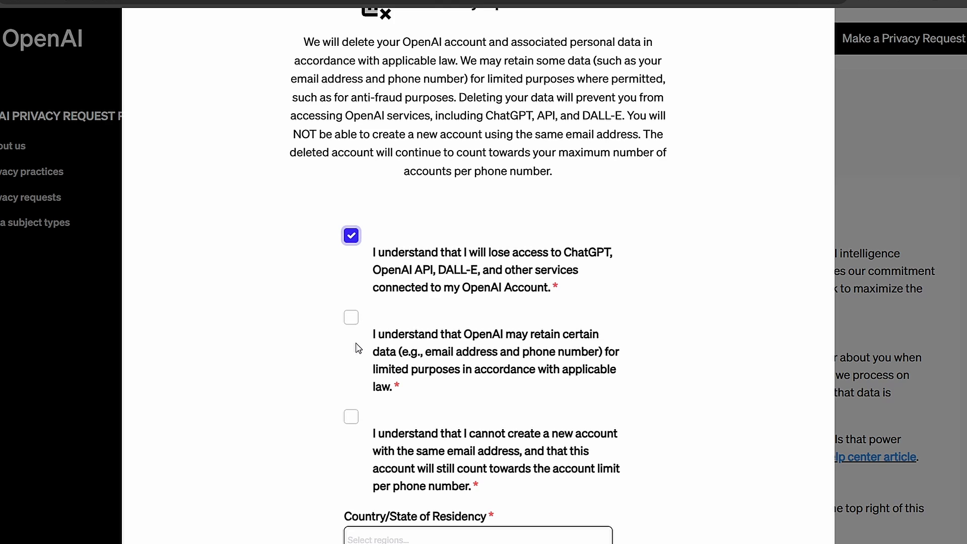
click(351, 307)
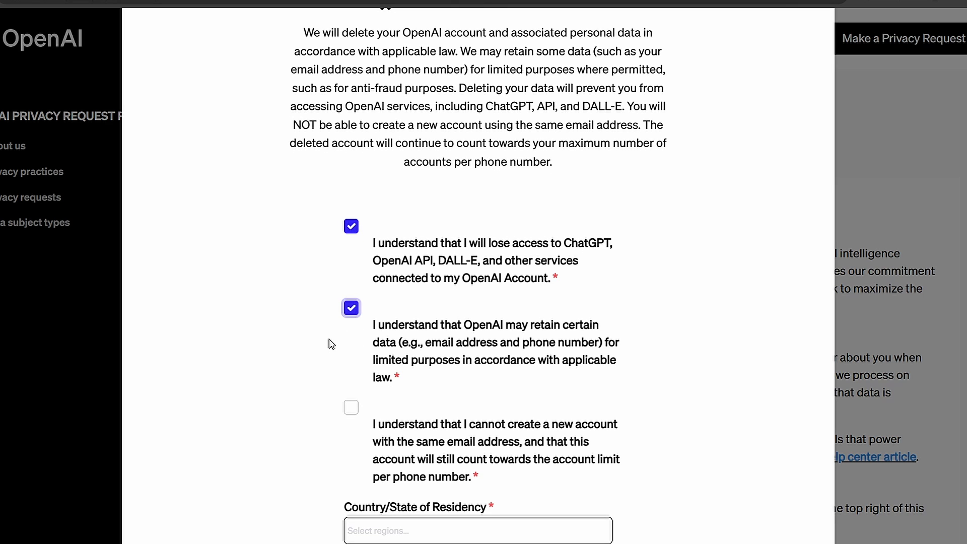
scroll(329, 344, down, 1)
click(351, 337)
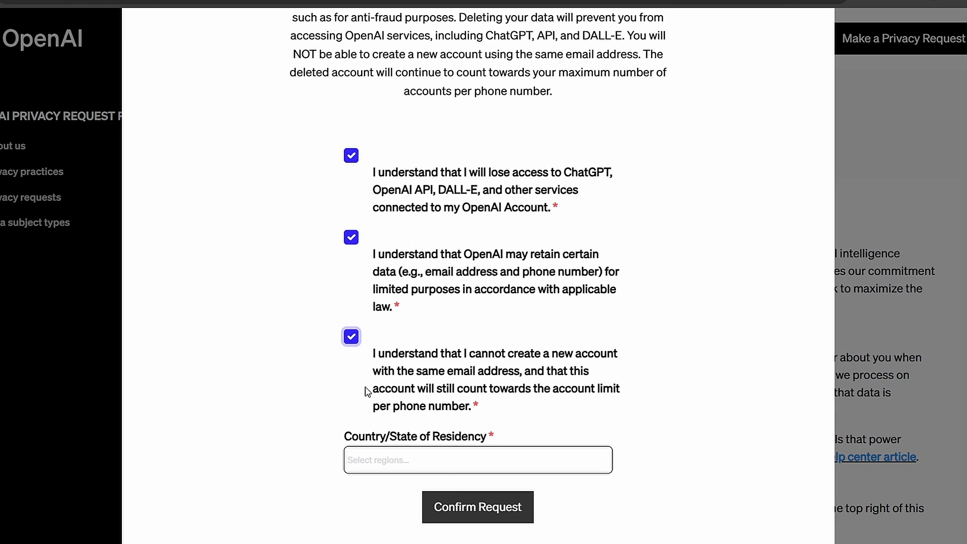
Set residency to Sri Lanka, Gampaha and confirm the deletion request.
click(522, 462)
click(649, 405)
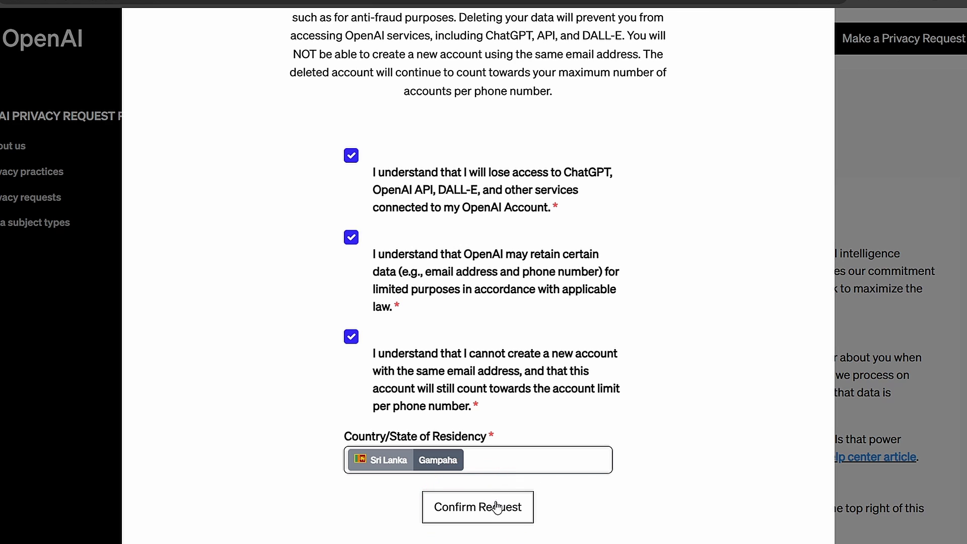
click(490, 520)
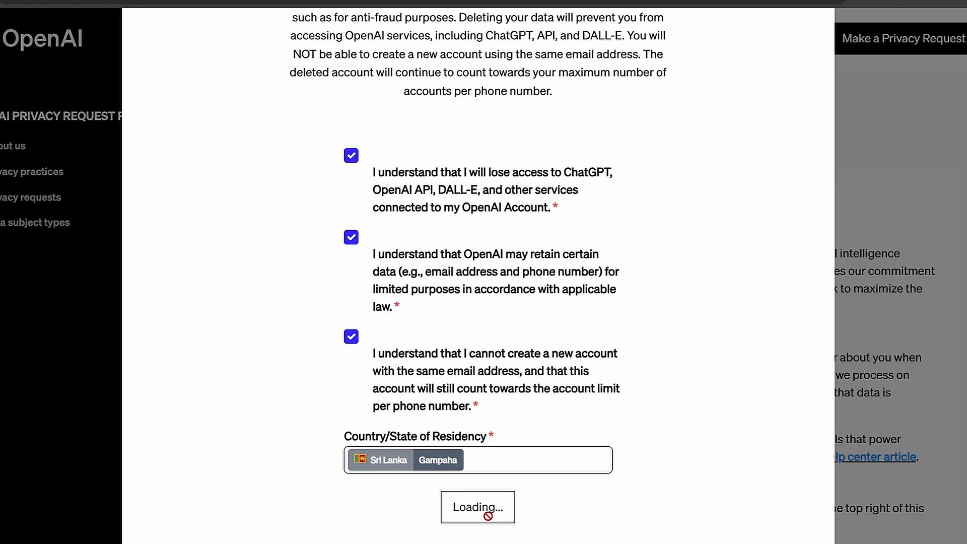